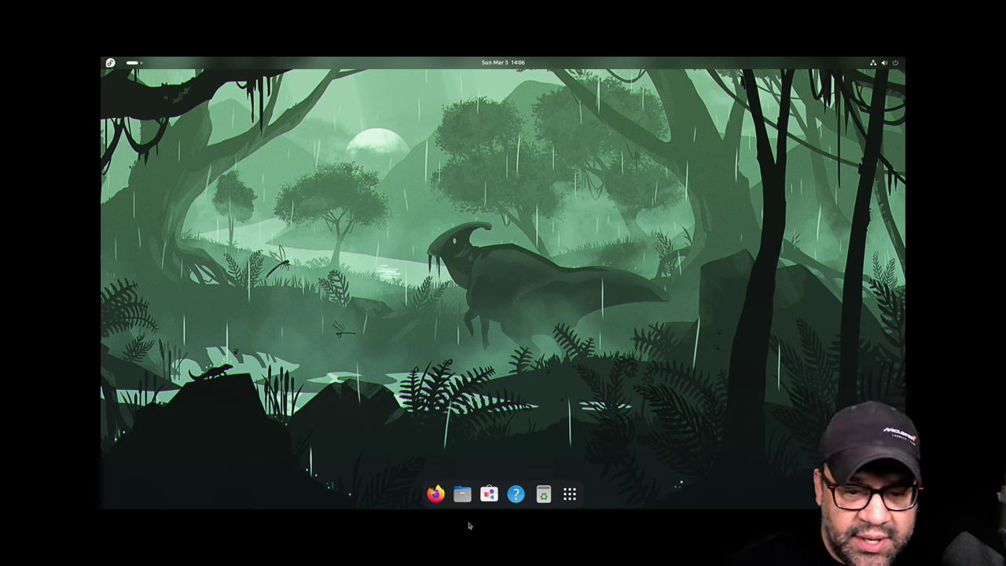
Glance at the app grid, then view About details (Fedora Linux 39, Bluefin) and close Settings.
left_click(570, 493)
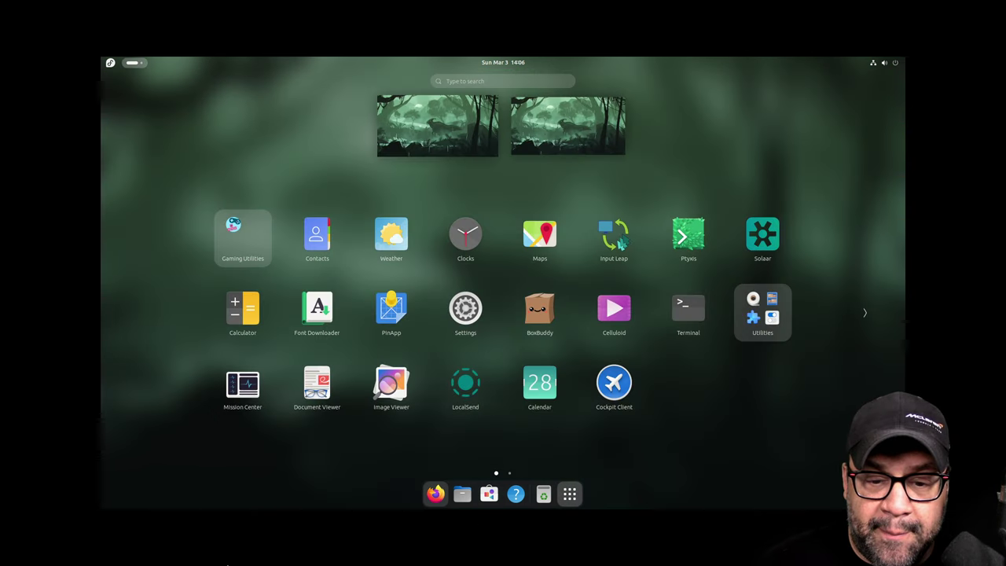
left_click(571, 496)
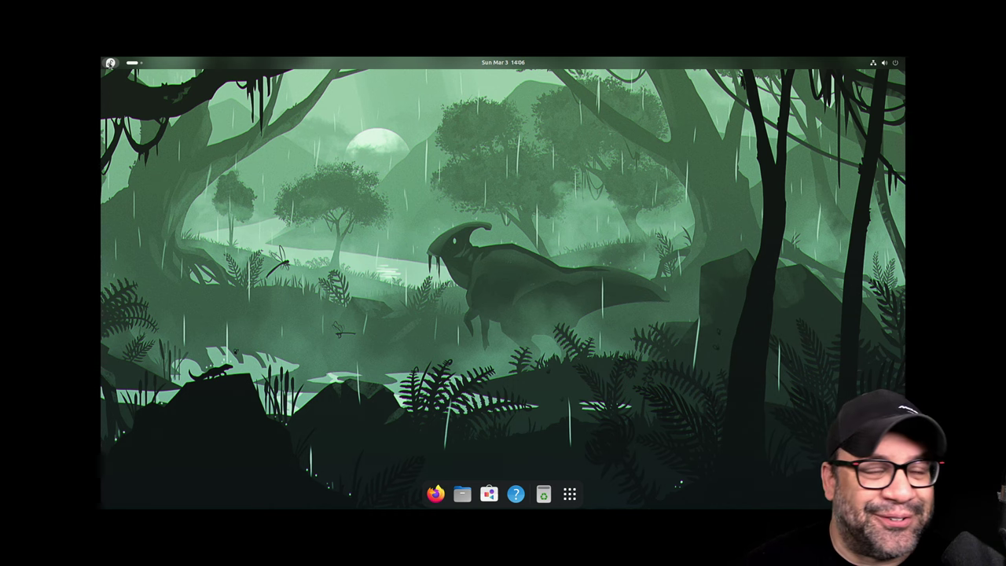
left_click(111, 63)
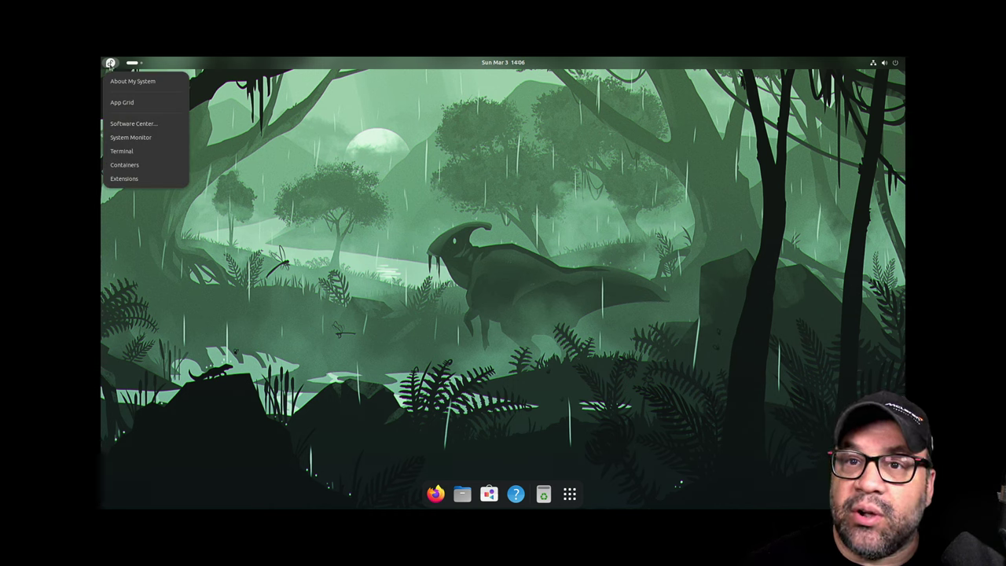
left_click(124, 81)
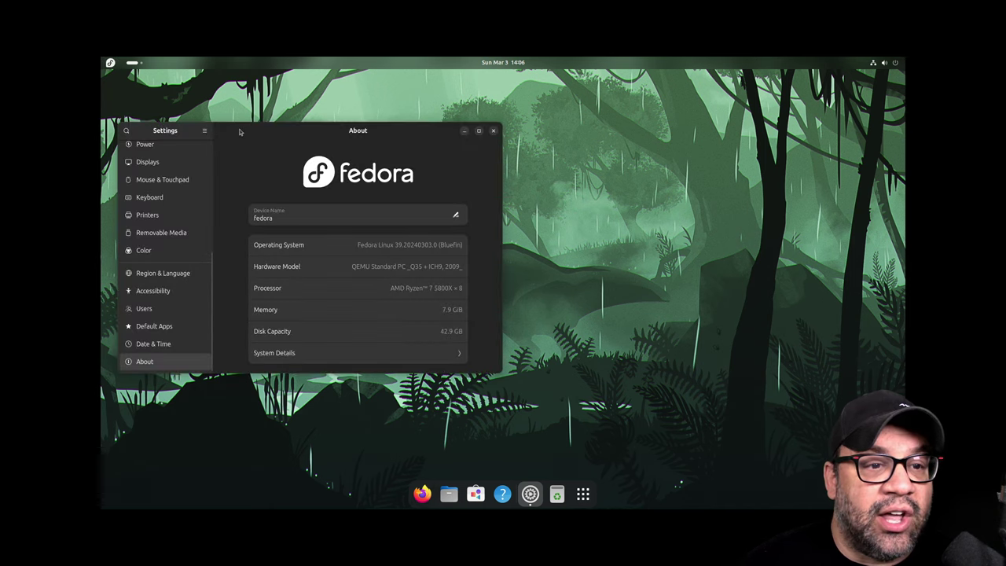
left_click_drag(242, 131, 460, 133)
left_click(711, 134)
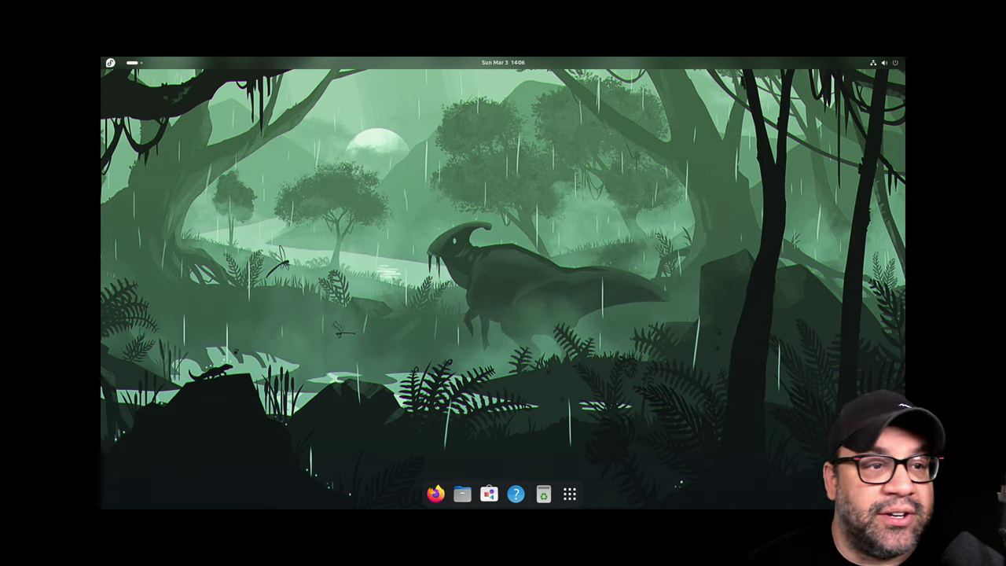
Open the GnuCash page in GNOME Software from the logo menu, then close the store.
left_click(110, 62)
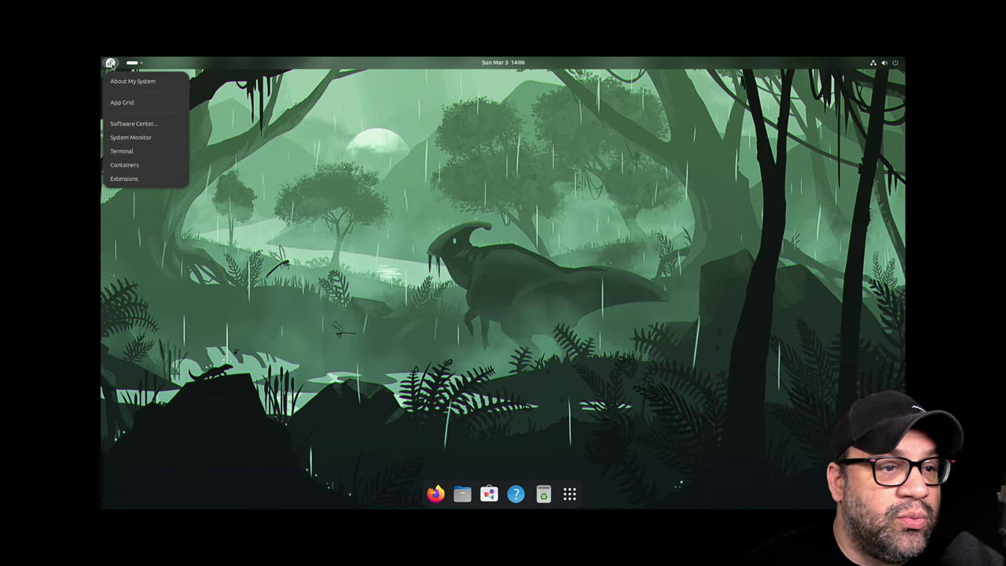
left_click(132, 124)
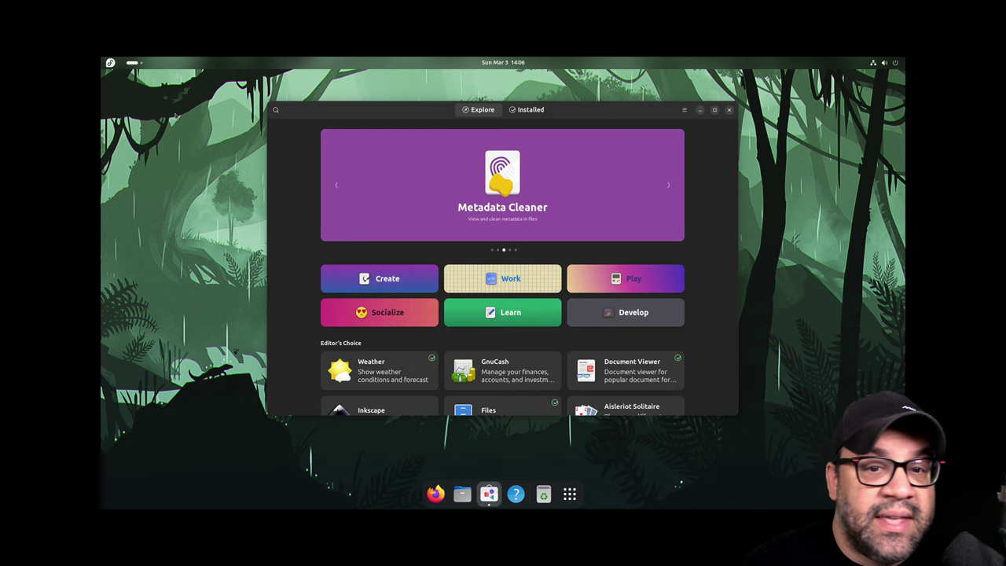
left_click(541, 372)
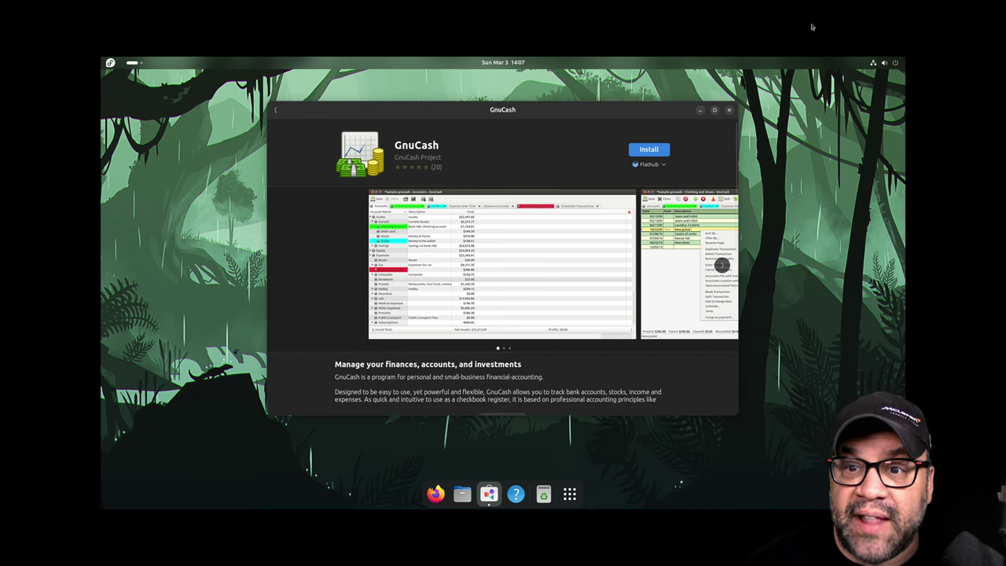
left_click(729, 111)
Show the AMD Ryzen 7 5800X CPU graph full-width in an enlarged Mission Center, then close it.
left_click(110, 63)
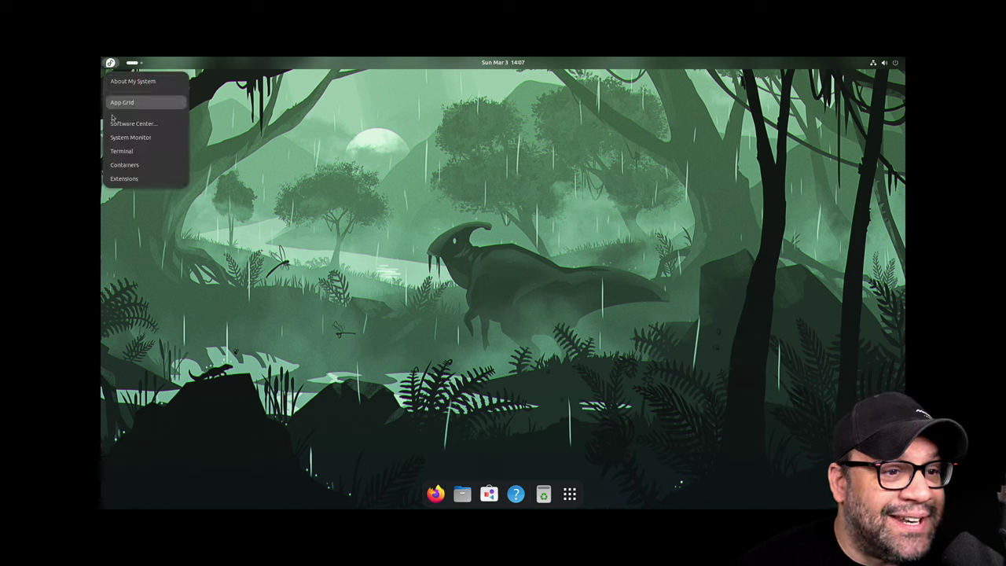
left_click(156, 139)
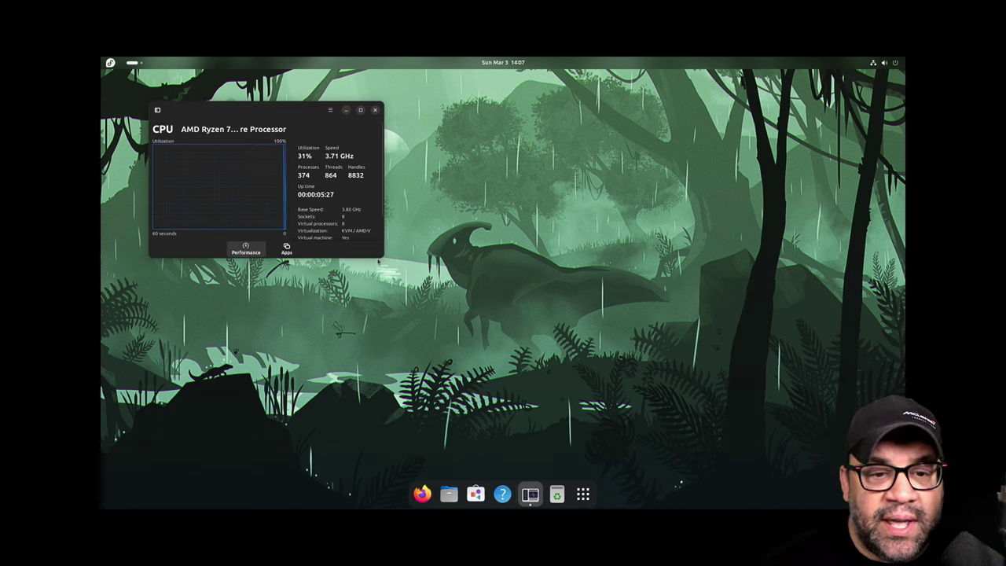
left_click_drag(383, 258, 561, 343)
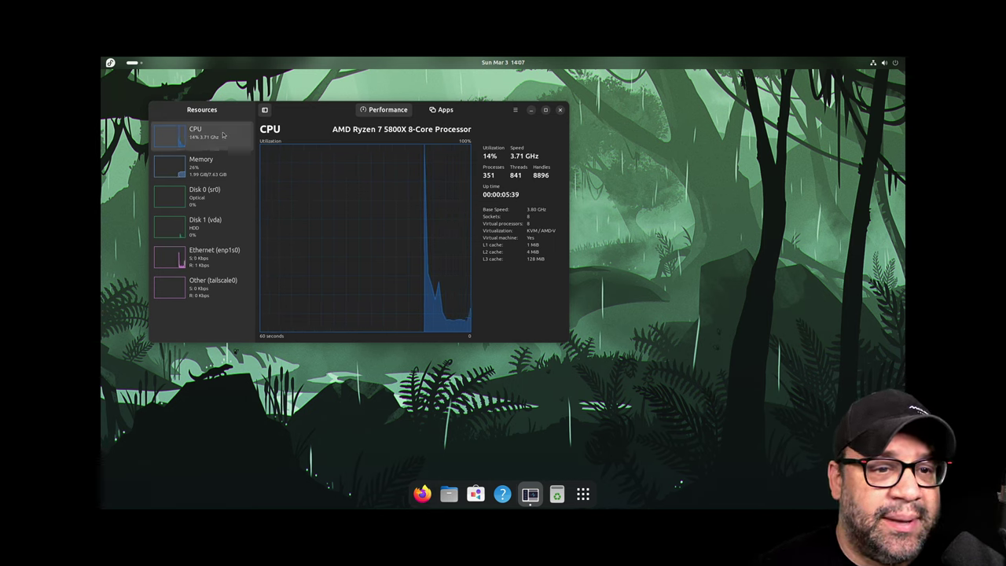
left_click(265, 110)
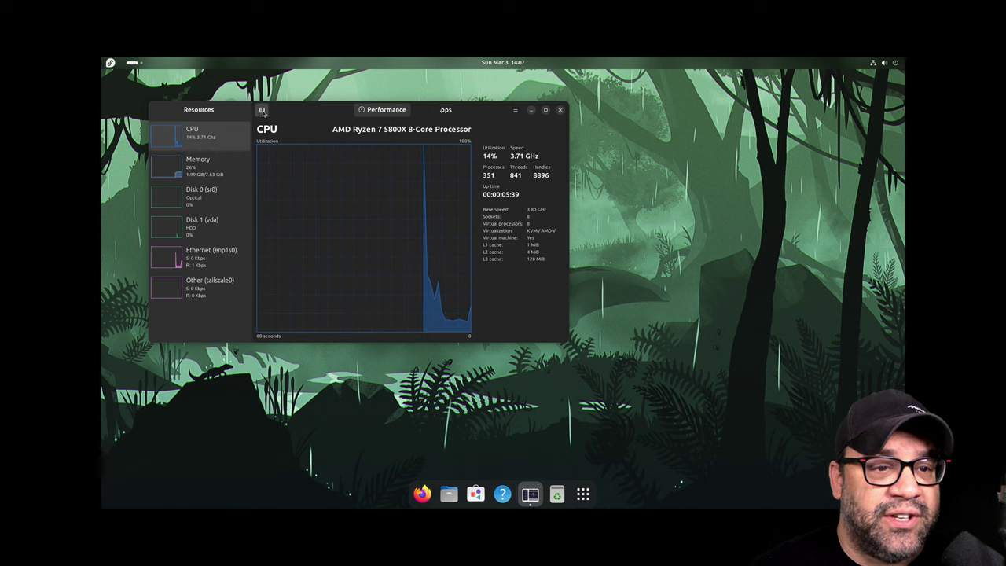
left_click(560, 109)
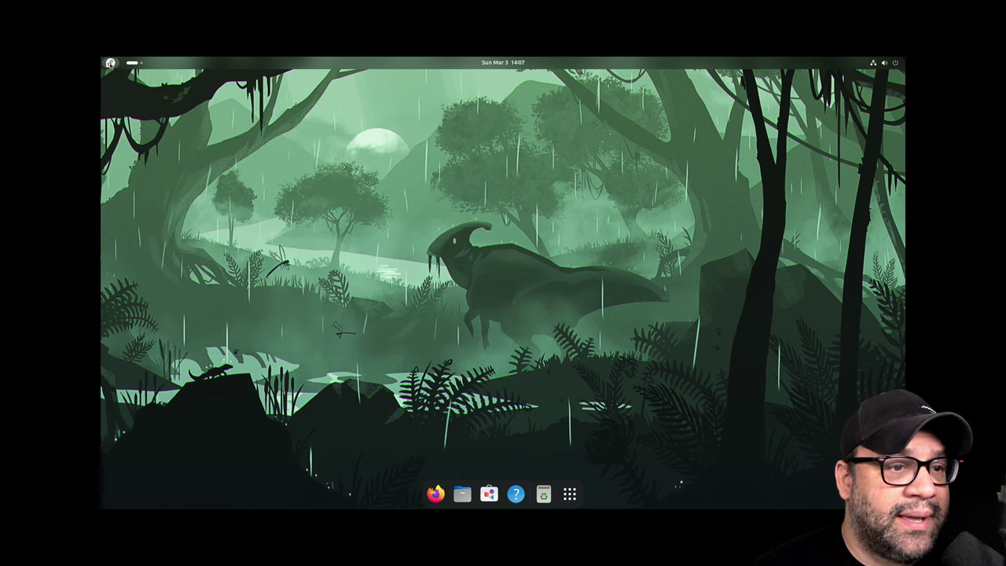
Open a Ptyxis terminal showing the Welcome to Bluefin banner and move it right of centre.
left_click(116, 64)
left_click(124, 151)
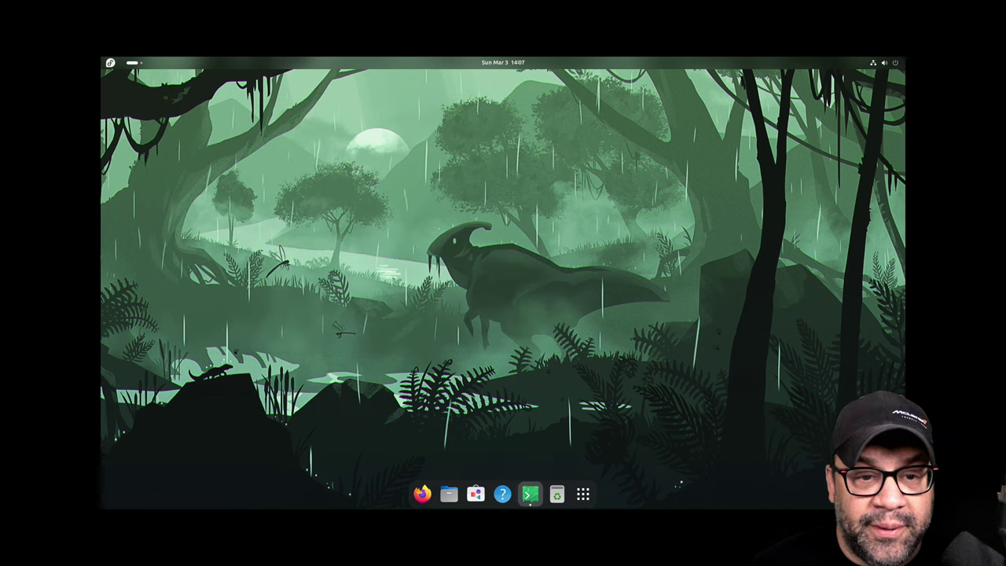
left_click_drag(414, 118, 453, 122)
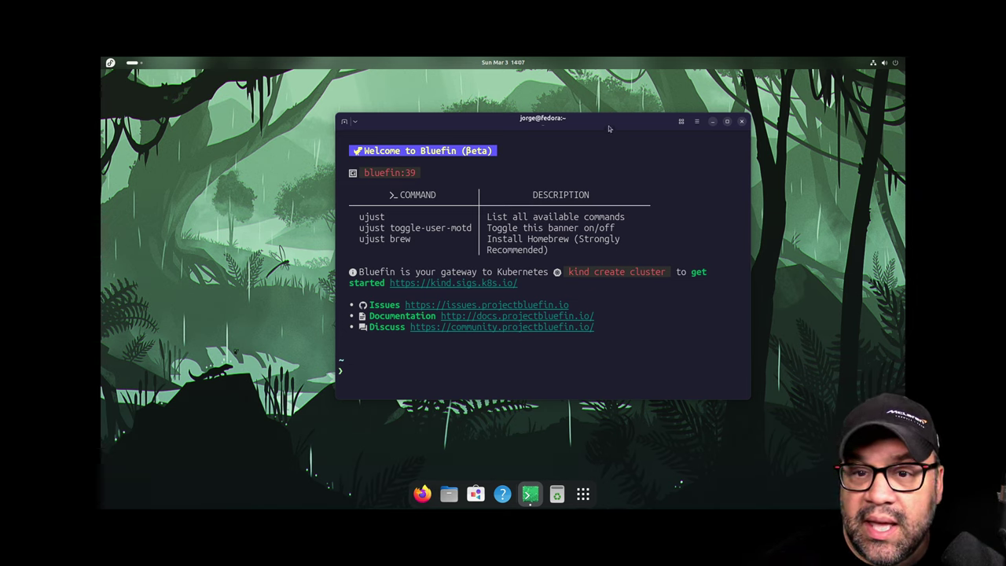
left_click_drag(608, 128, 665, 114)
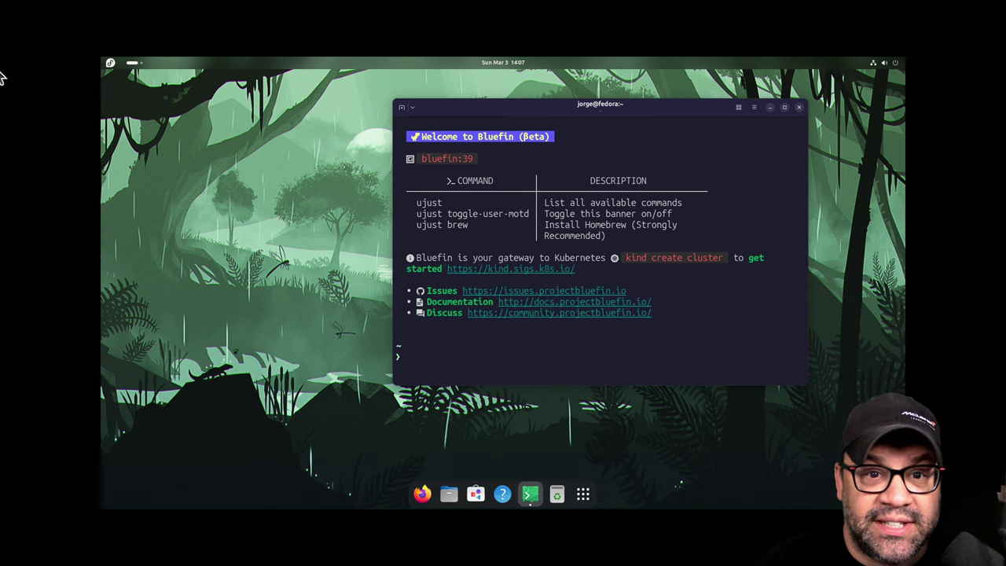
left_click(110, 63)
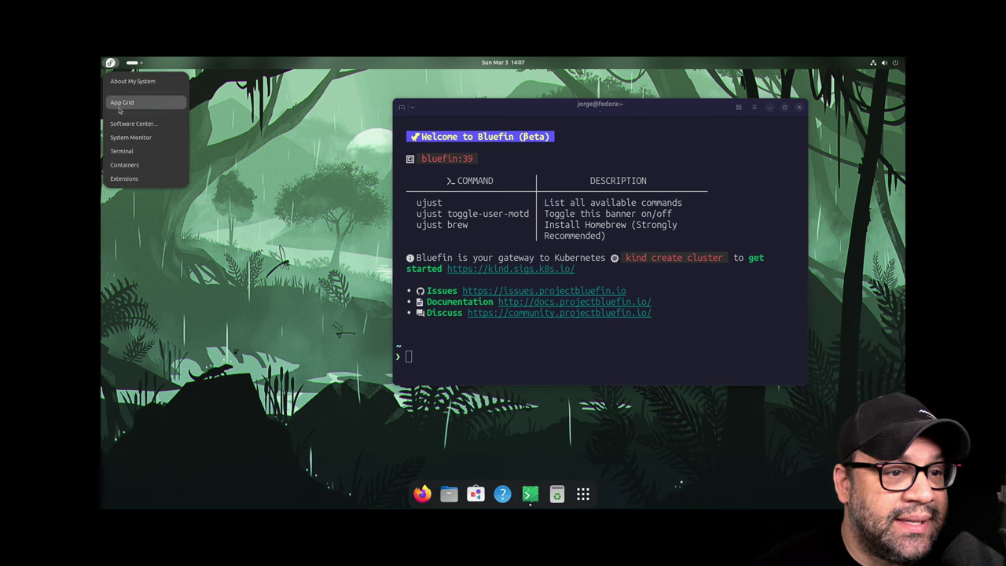
left_click(120, 179)
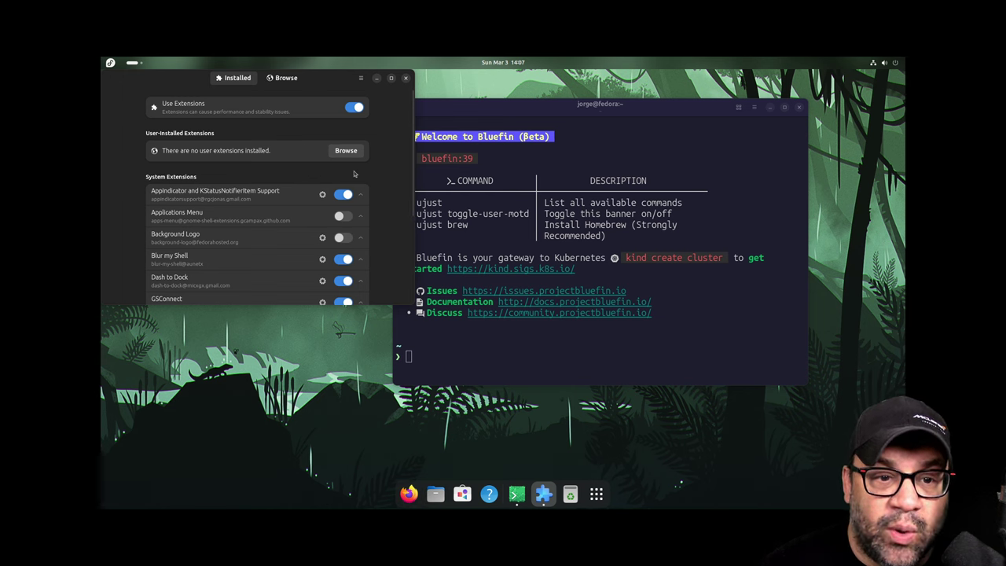
scroll(354, 174, "down", 3)
scroll(354, 174, "up", 3)
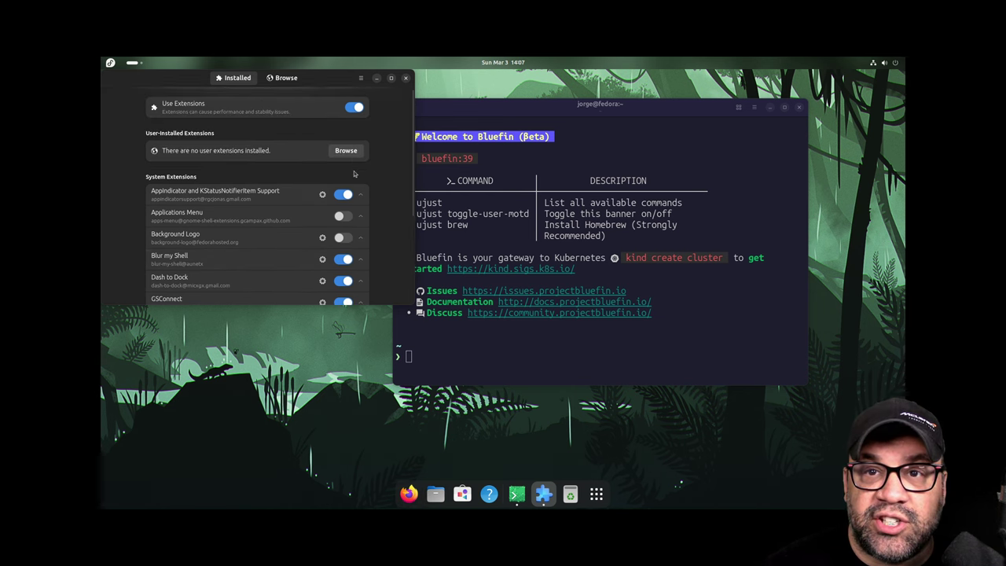
left_click(406, 78)
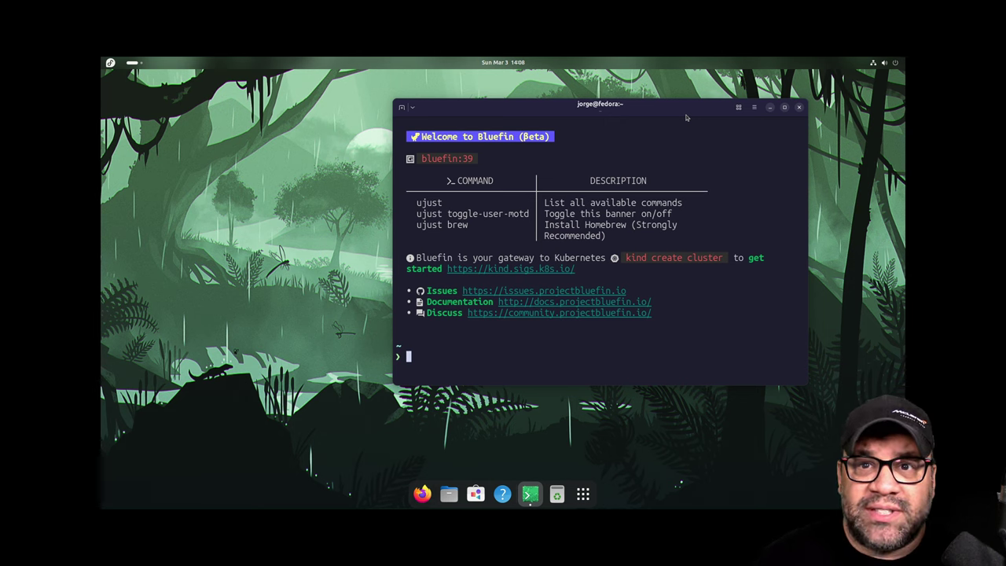
Highlight the ujust brew entry in the welcome banner, then clear the prompt.
type("brew")
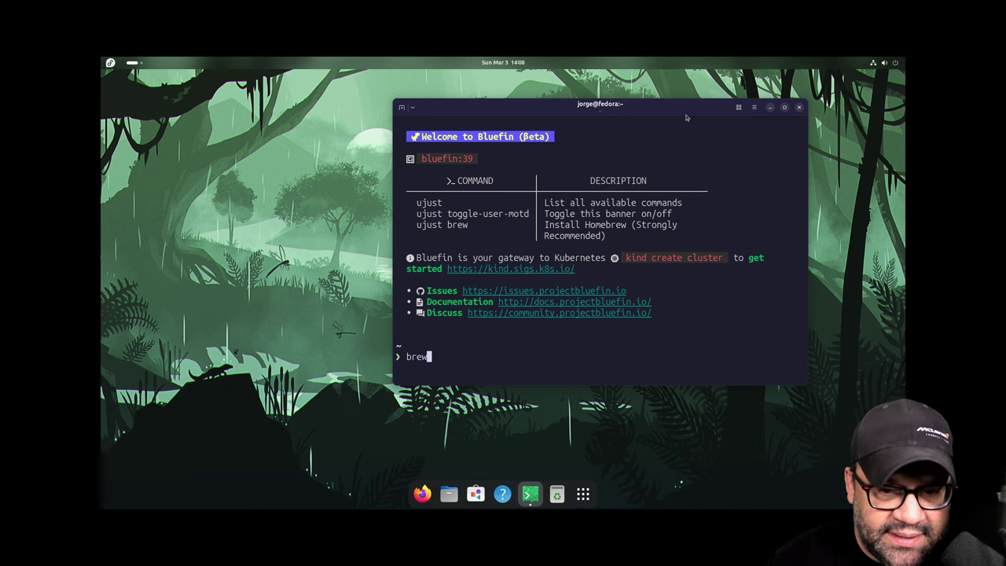
key("BackSpace")
key("BackSpace")
key("BackSpace")
key("BackSpace")
type("uju")
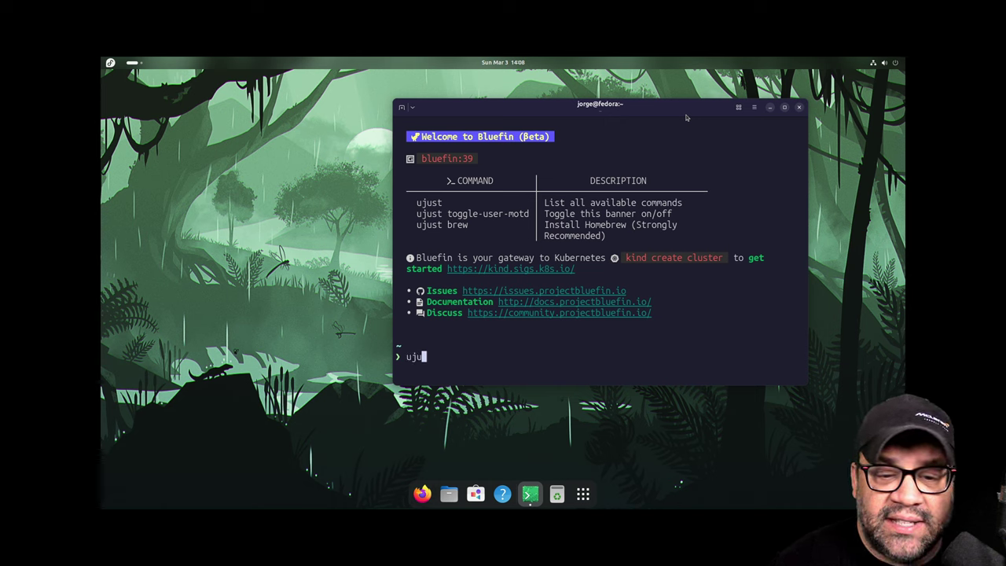
left_click_drag(607, 235, 409, 226)
left_click(739, 243)
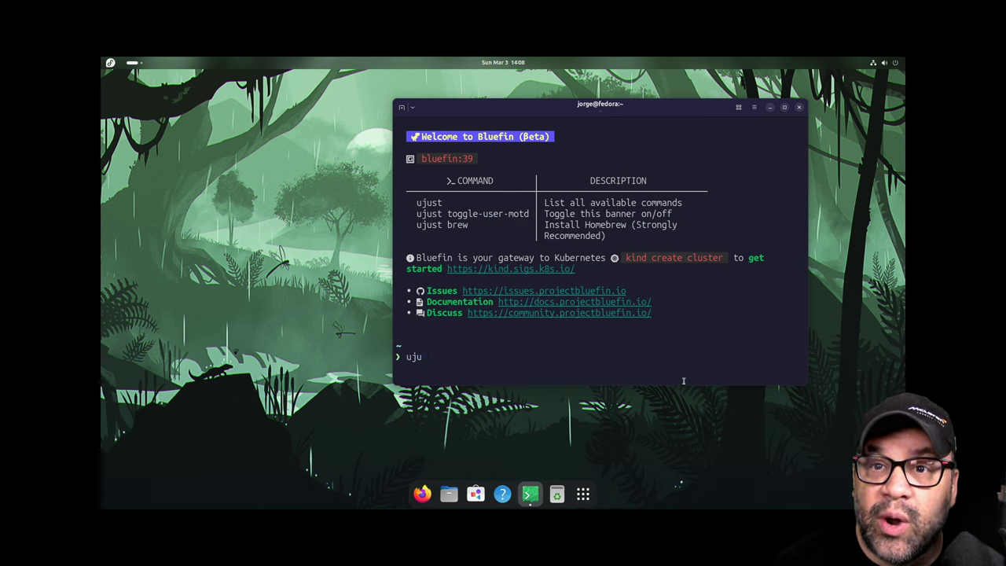
key("BackSpace")
key("BackSpace")
key("BackSpace")
Run brew doctor, then install yt-dlp with brew install yt-dlp.
type("brew doctor")
key("Return")
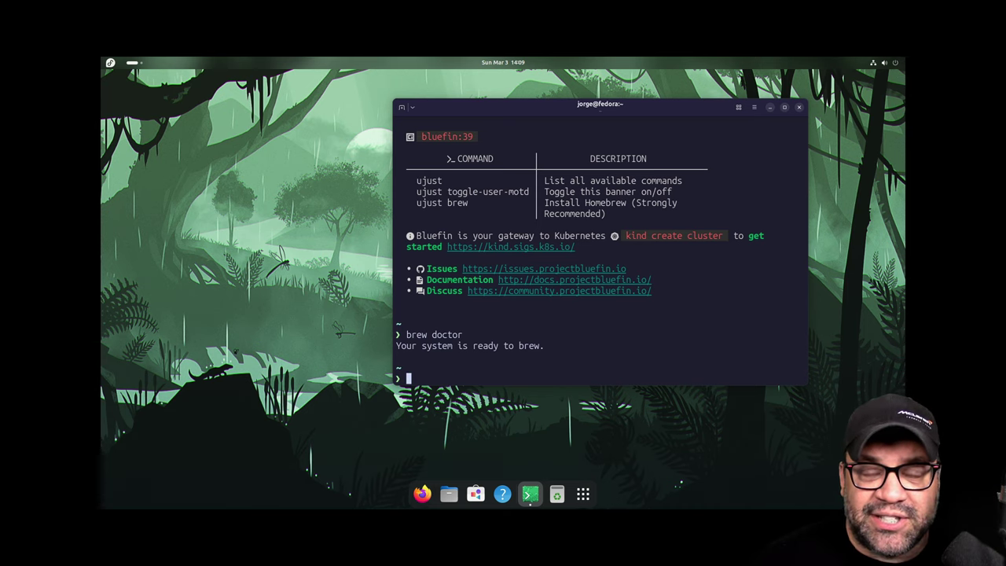
type("brew in")
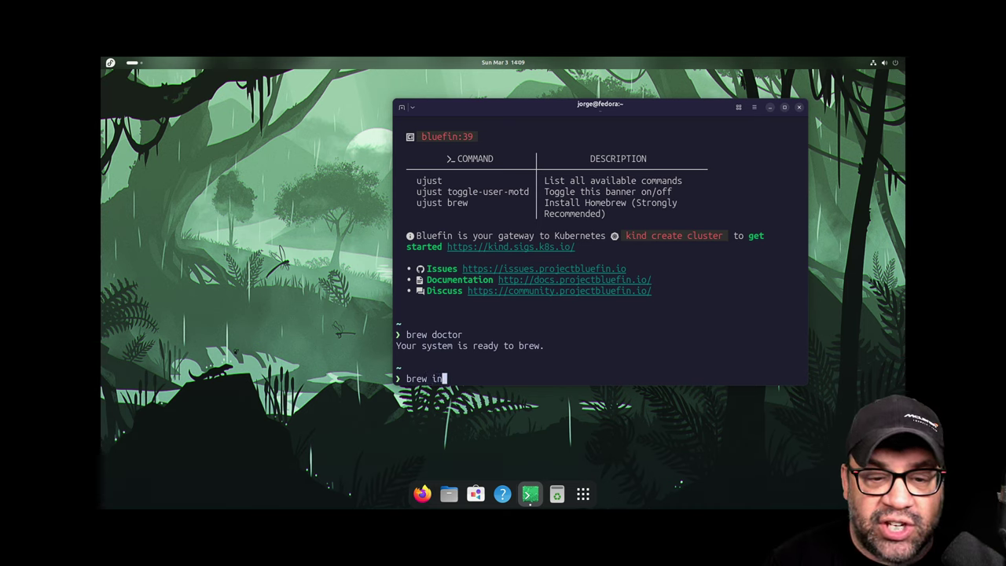
type("stall yt-dlp")
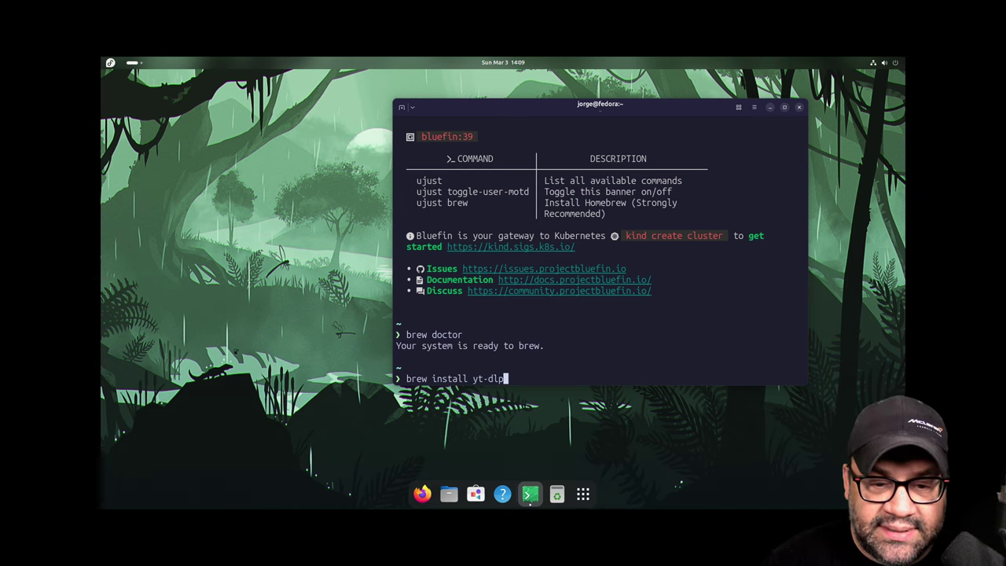
key("Return")
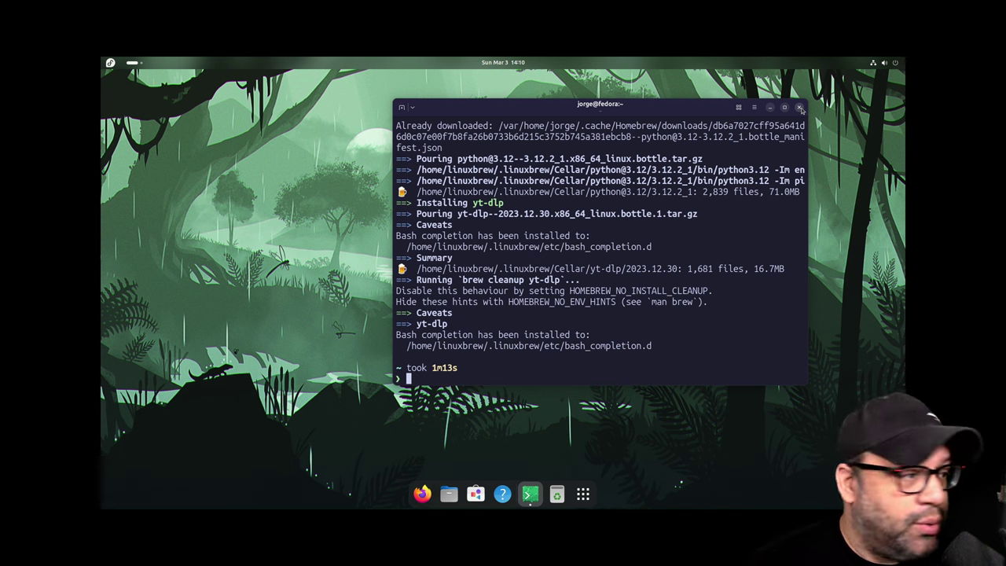
Close the terminal and bring up the quick settings panel with the Tailscale toggle.
left_click(800, 108)
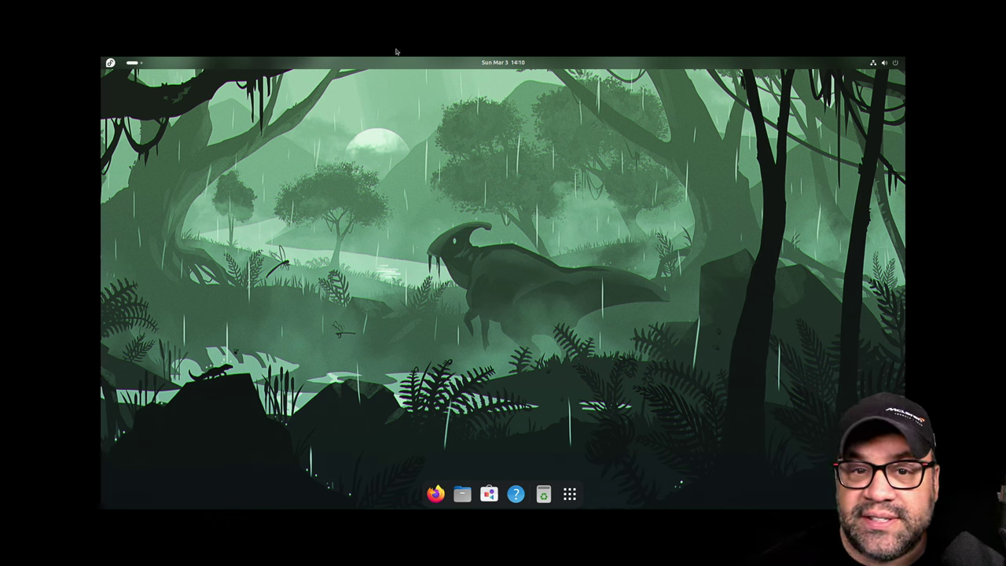
left_click(885, 63)
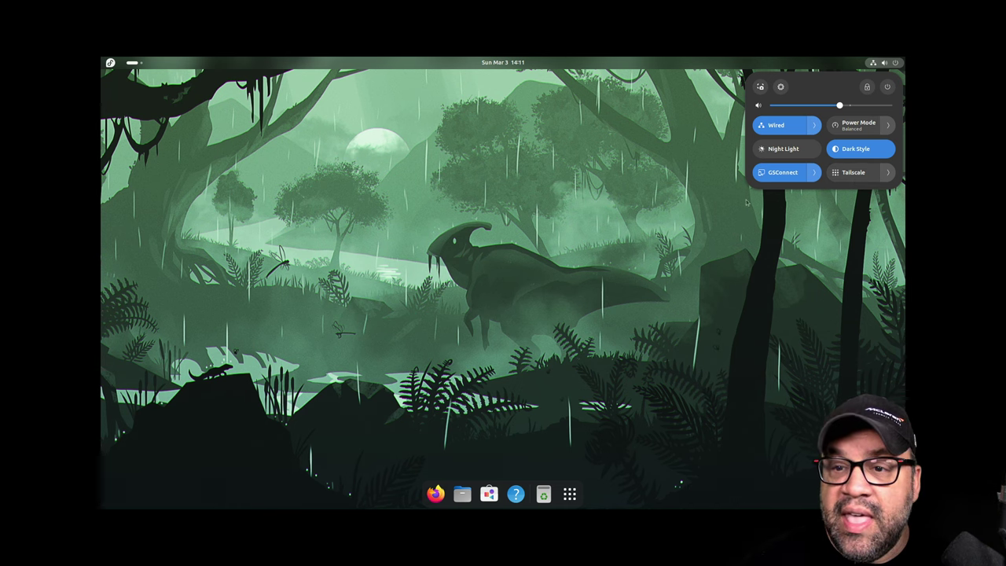
Expand Power Mode to view Performance, Balanced and Power Saver, leaving Balanced selected.
left_click(887, 128)
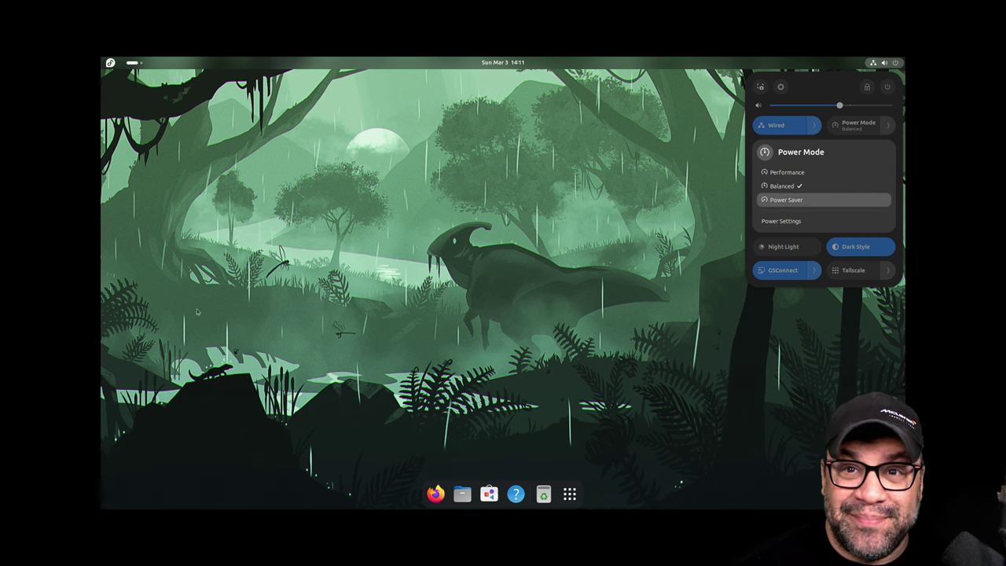
key("Escape")
Launch BoxBuddy from the logo menu and center its window.
left_click(126, 108)
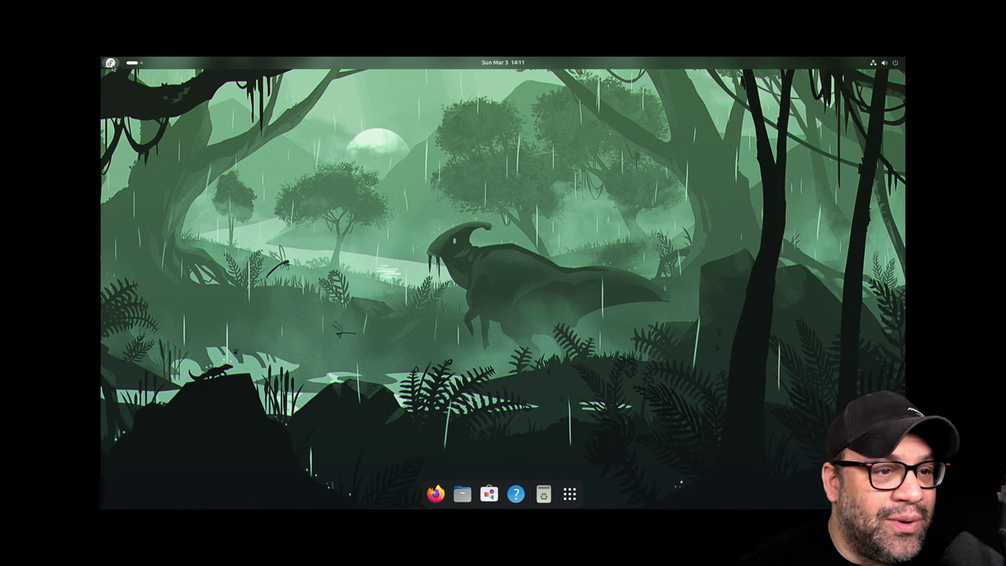
left_click(110, 62)
left_click(135, 167)
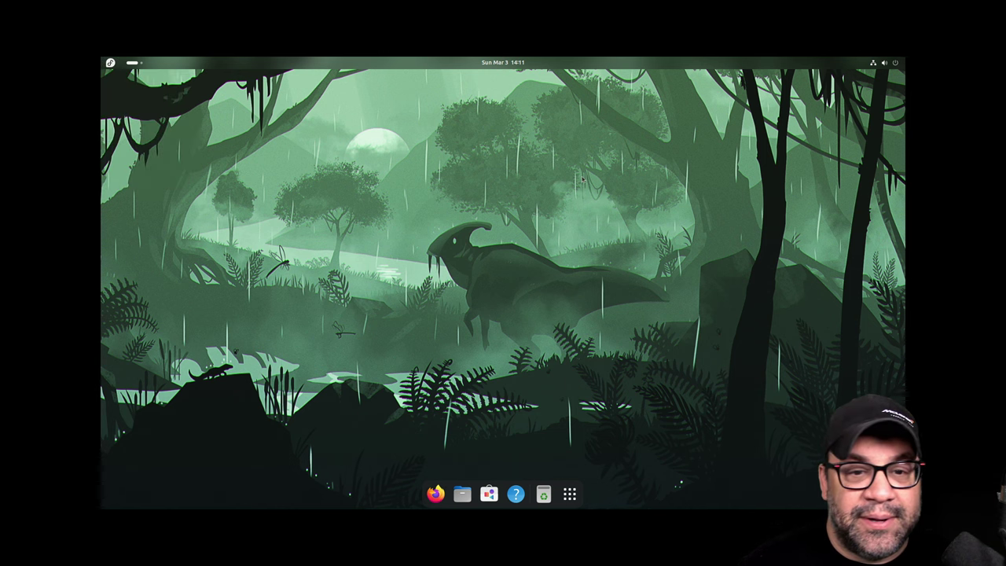
left_click_drag(412, 103, 557, 164)
Start a new distrobox named 'test', browse the image list, then cancel without creating it.
left_click(325, 152)
left_click(550, 197)
type("test")
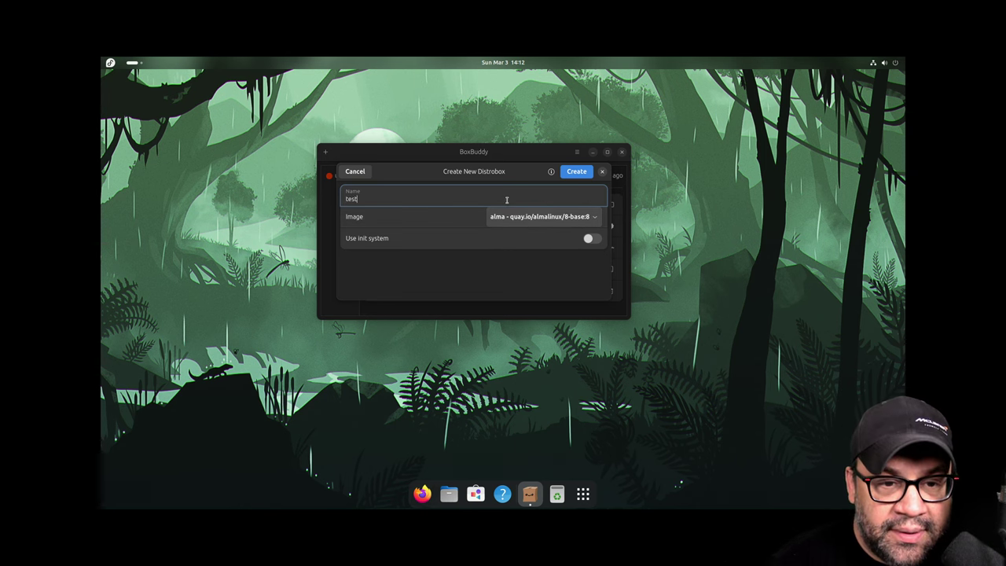
left_click(543, 216)
scroll(637, 341, "down", 5)
scroll(638, 341, "down", 15)
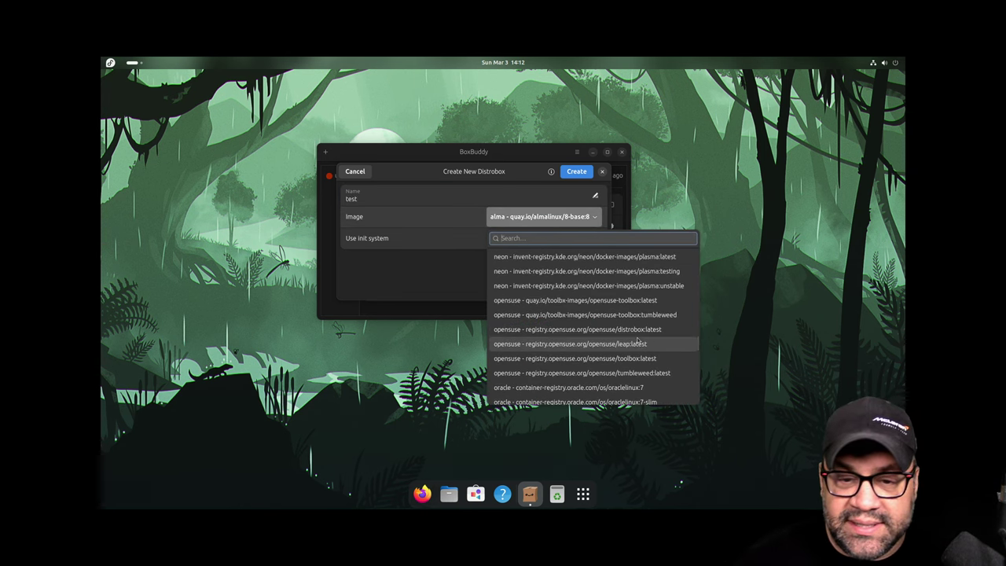
scroll(638, 341, "down", 5)
scroll(638, 341, "up", 5)
left_click(404, 296)
left_click(355, 171)
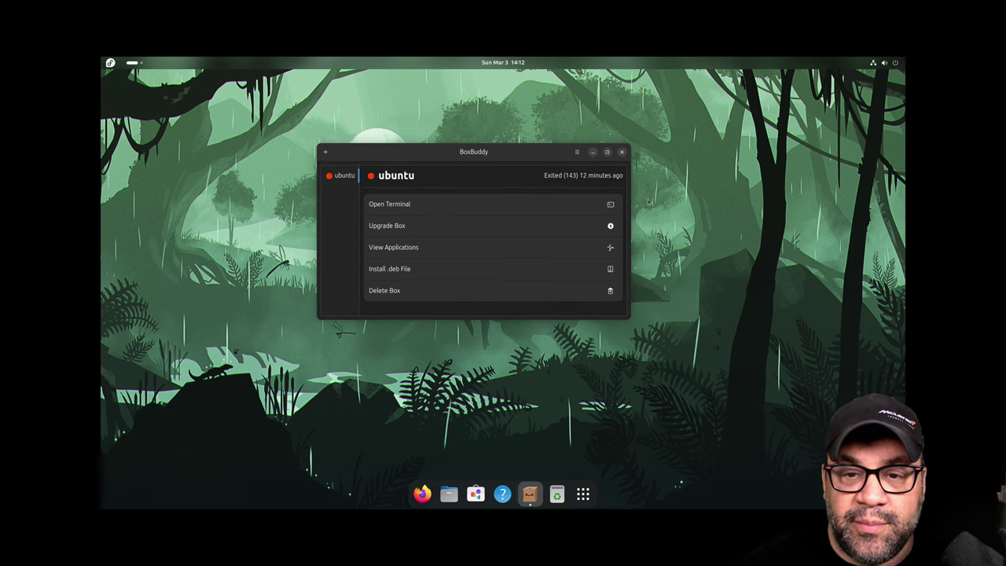
Open a terminal in the ubuntu box until Container Setup Complete appears, then close it.
left_click(612, 207)
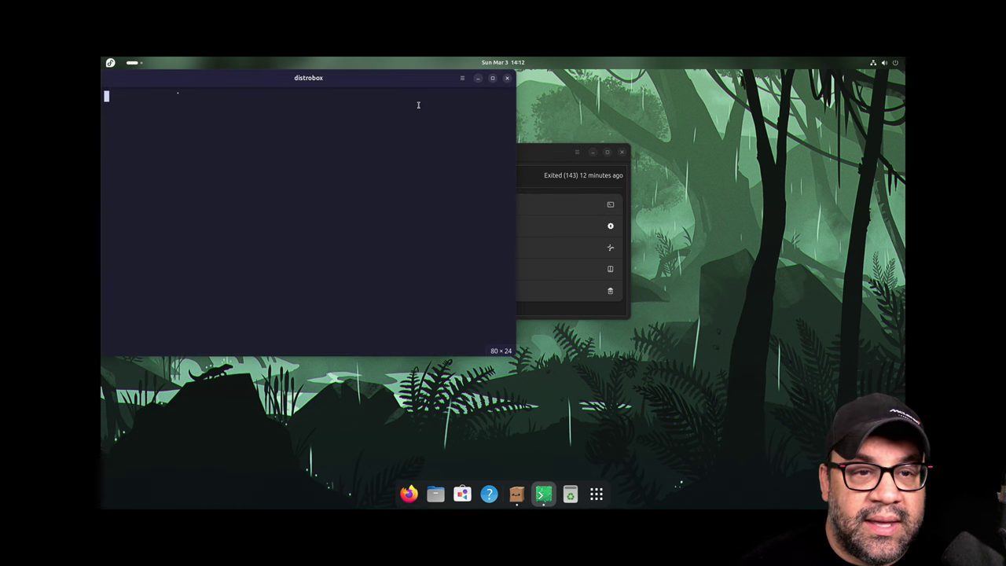
left_click_drag(406, 79, 597, 137)
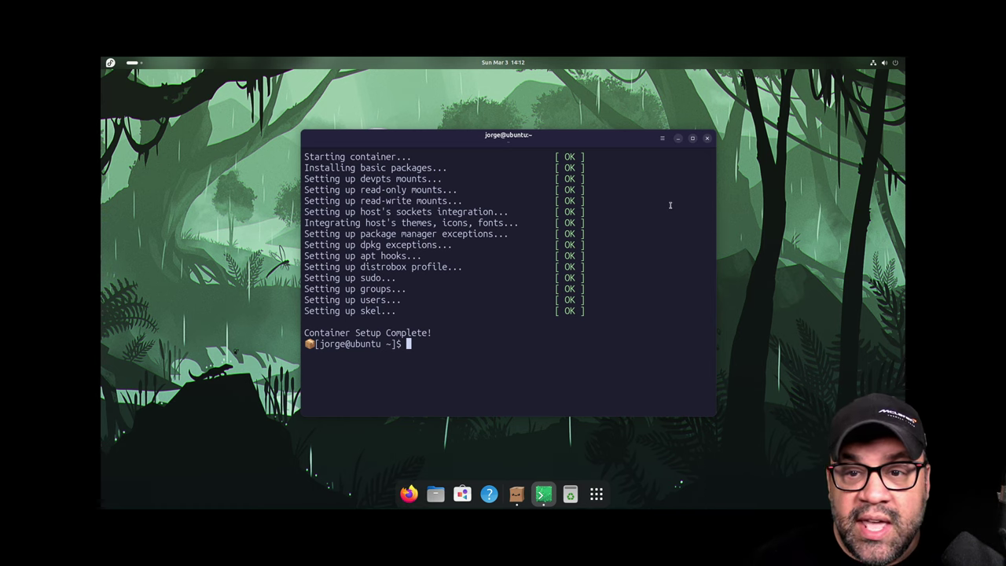
left_click(706, 138)
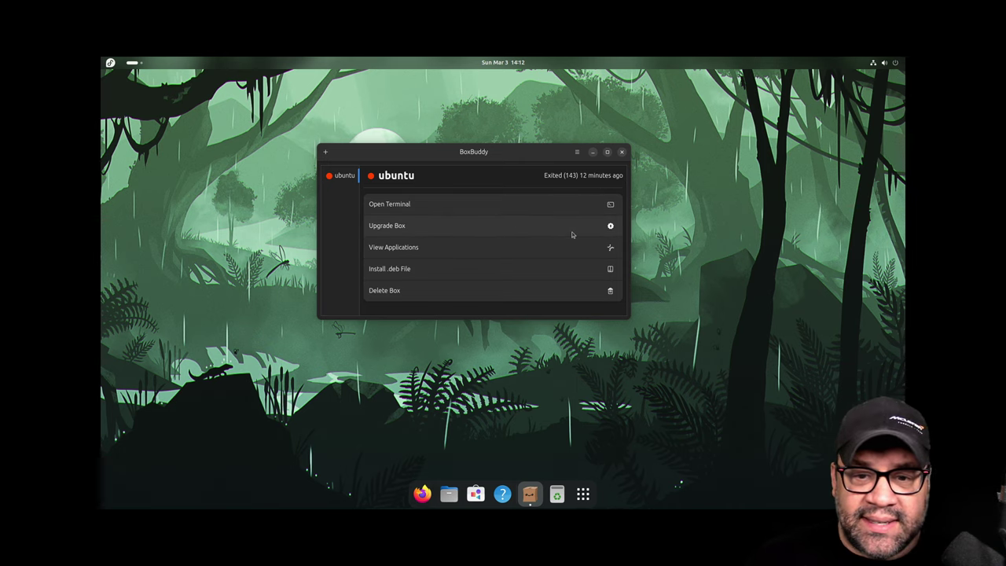
left_click(519, 246)
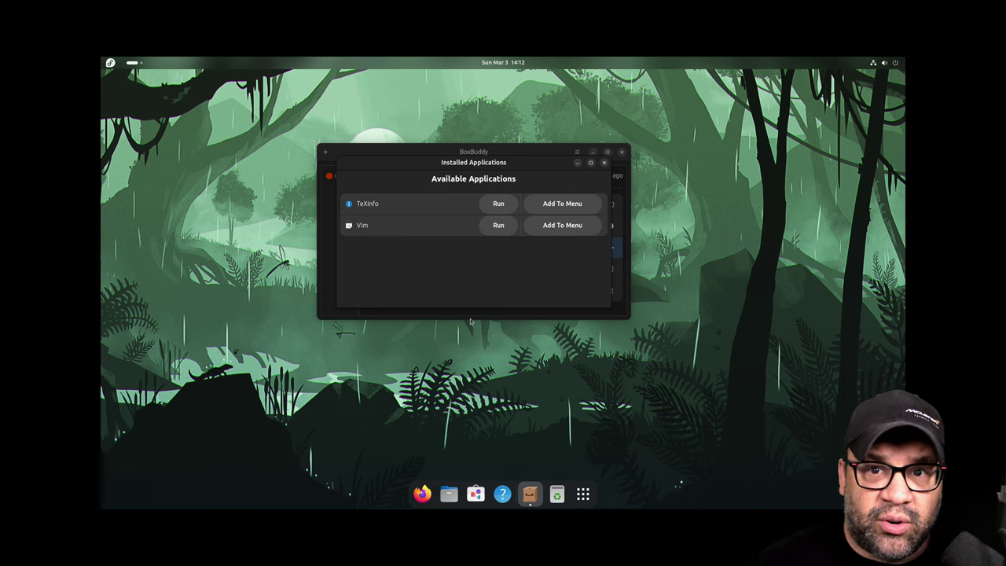
left_click(603, 162)
left_click(583, 495)
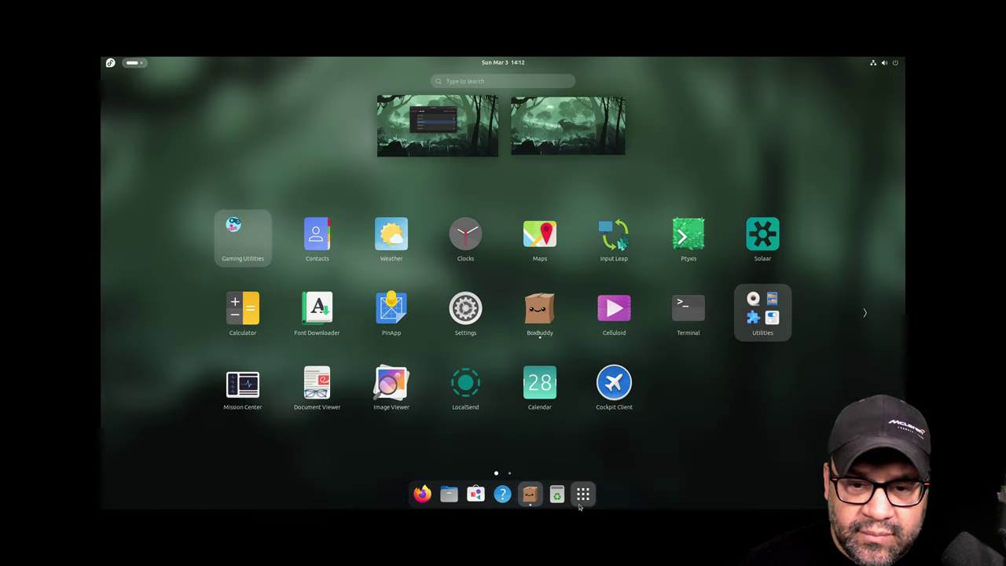
left_click(863, 314)
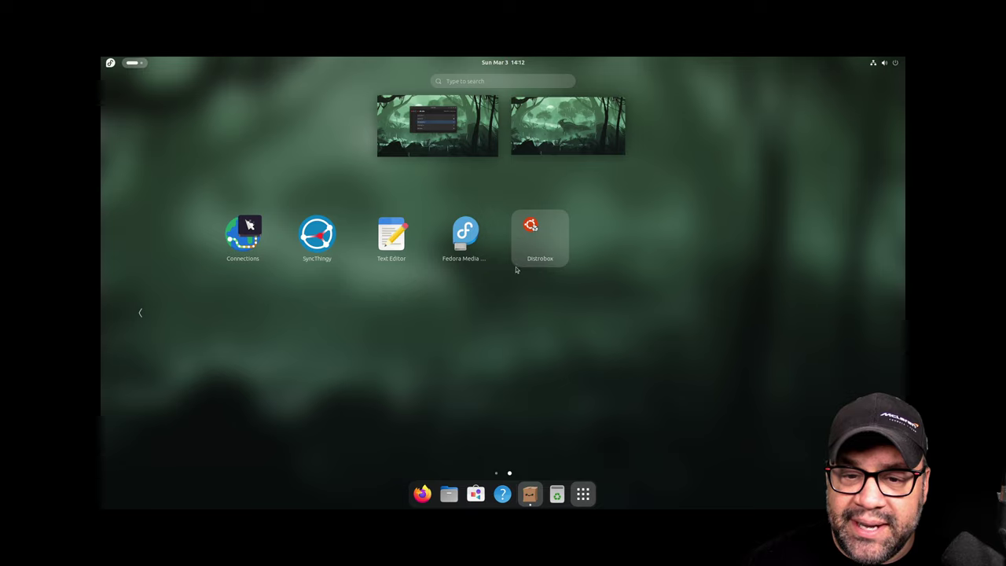
left_click(583, 494)
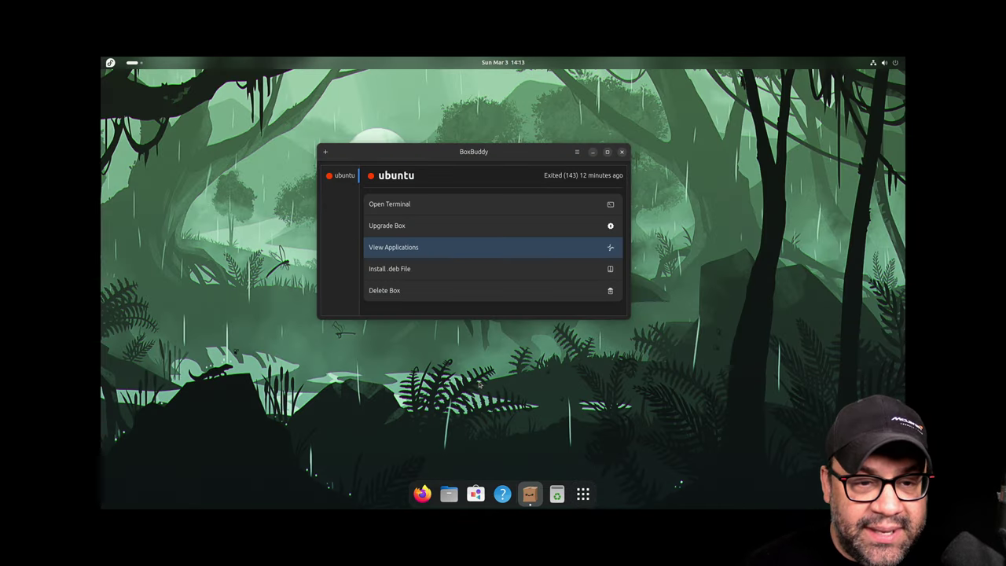
key("super")
type("py")
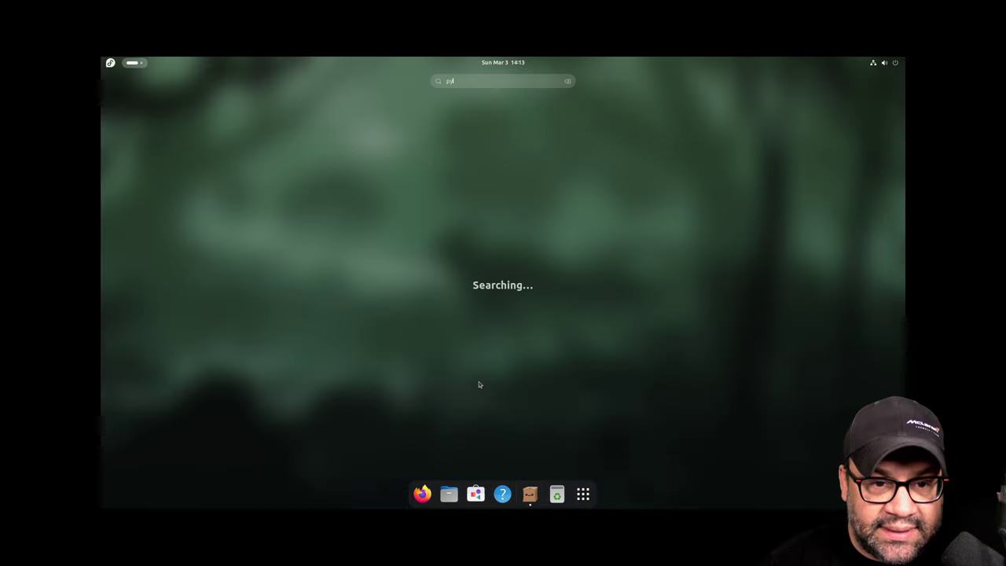
key("BackSpace")
key("BackSpace")
type("ter")
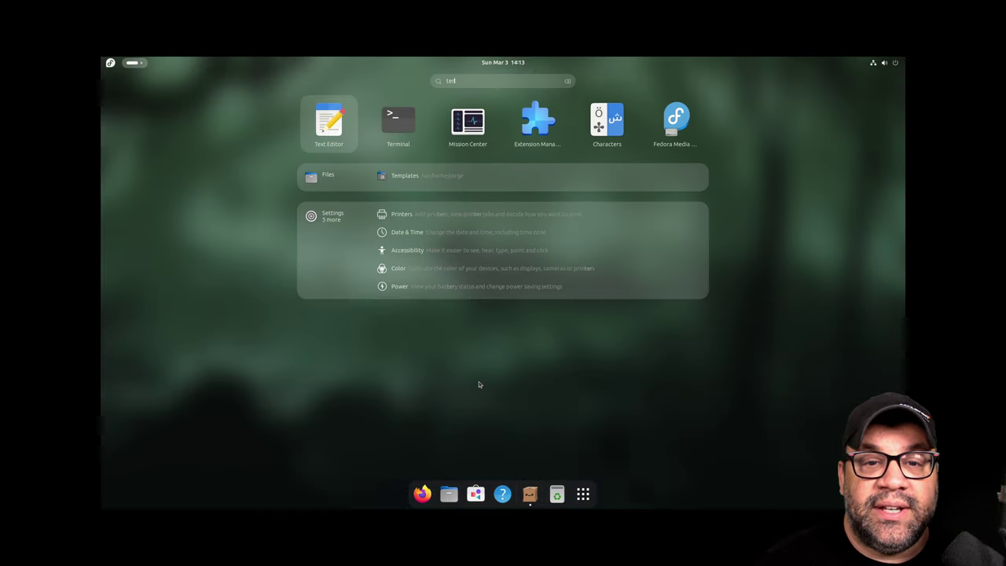
key("Right")
key("Right")
key("Right")
key("Right")
key("Right")
key("Return")
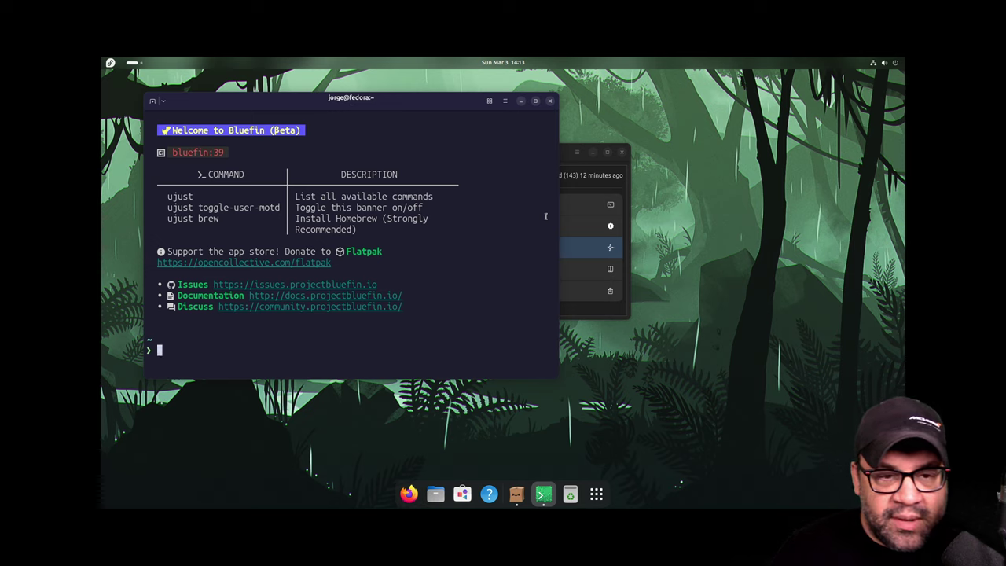
left_click(161, 100)
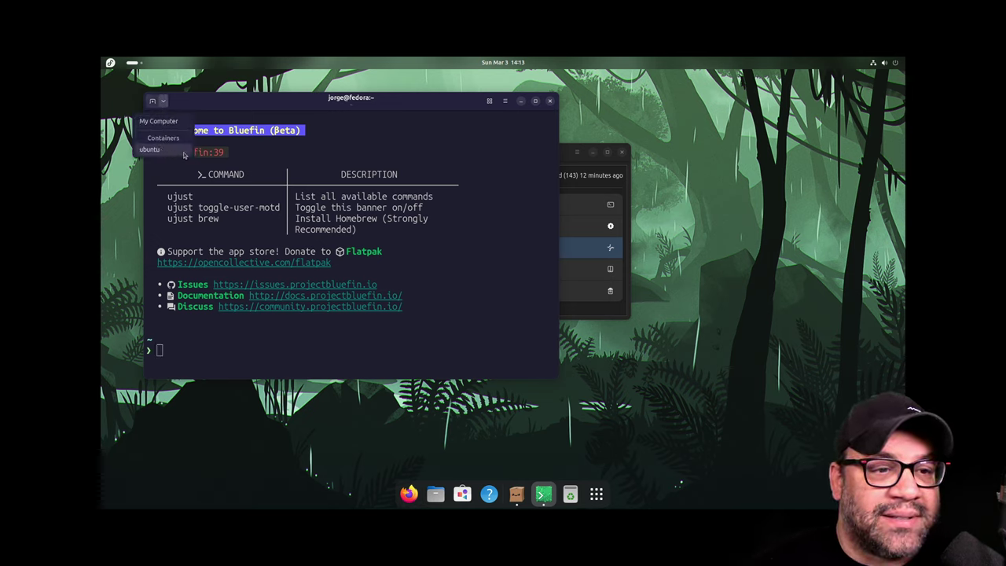
left_click(183, 155)
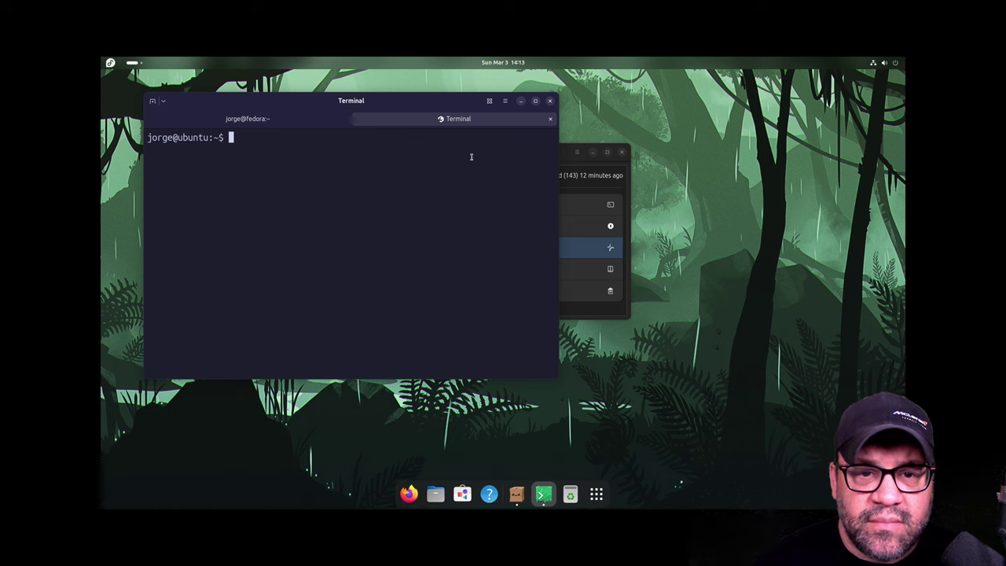
left_click(550, 100)
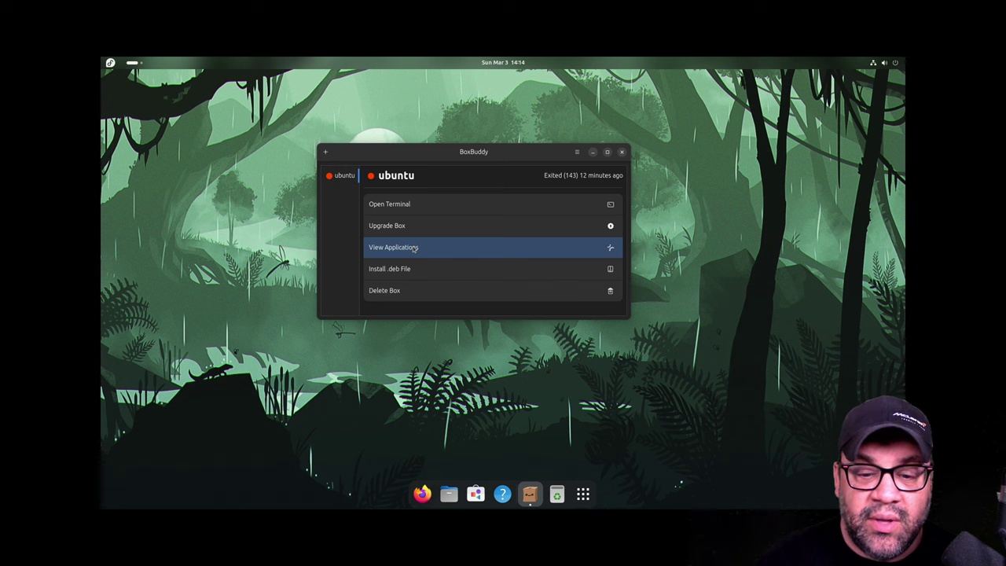
Close the BoxBuddy window, leaving the rainforest dinosaur wallpaper visible.
left_click(622, 152)
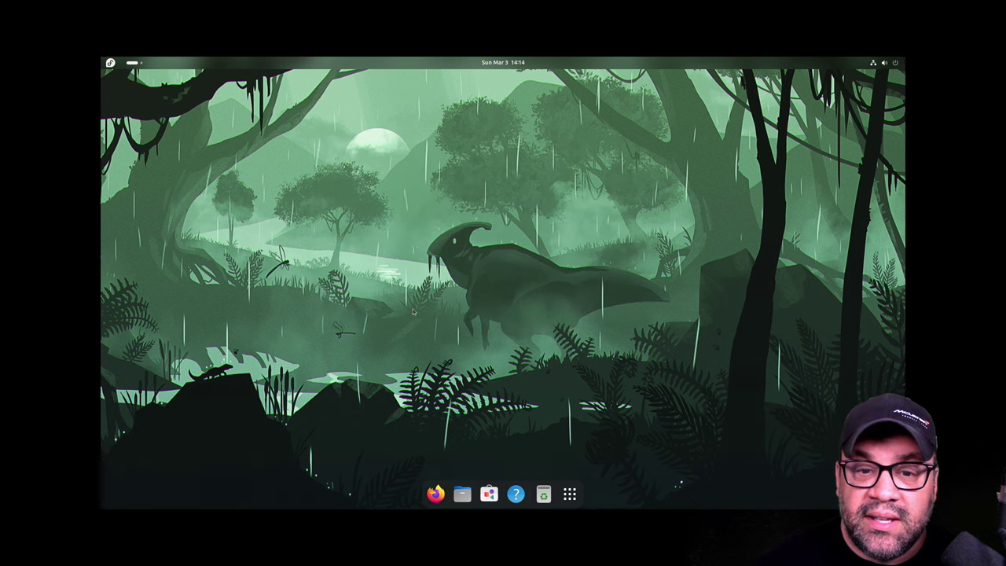